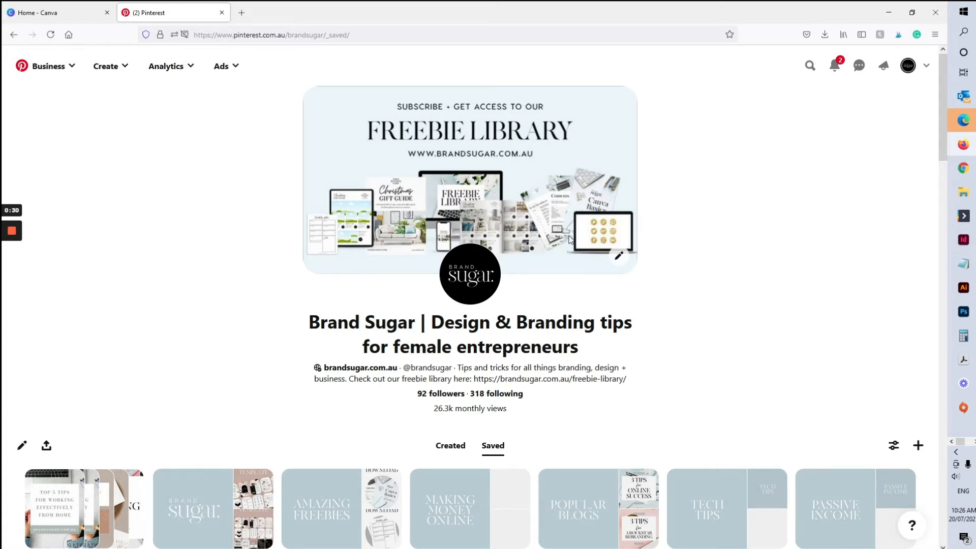
Switch to Canva and create a new custom-size design of 660 x 371 px
{"action": "left_click", "coordinate": [76, 10]}
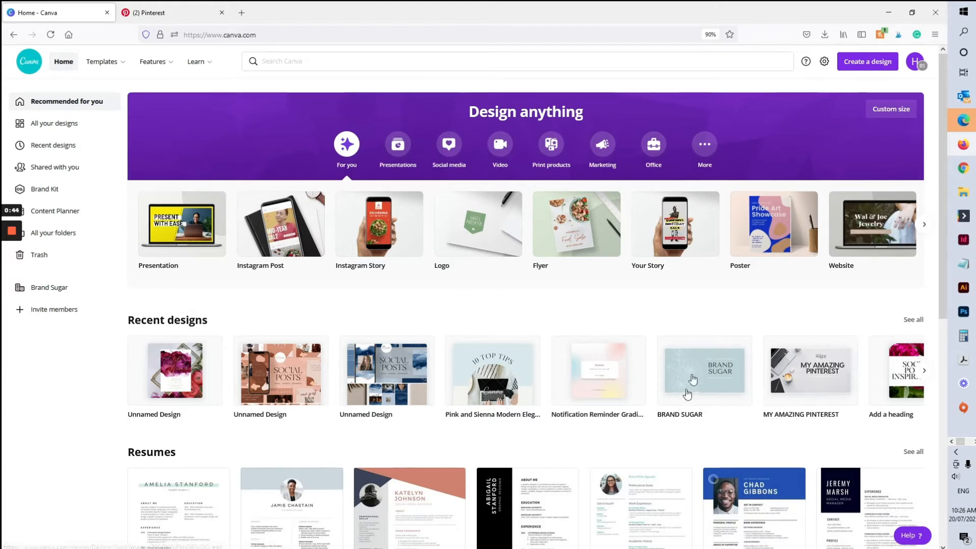
{"action": "left_click", "coordinate": [873, 69]}
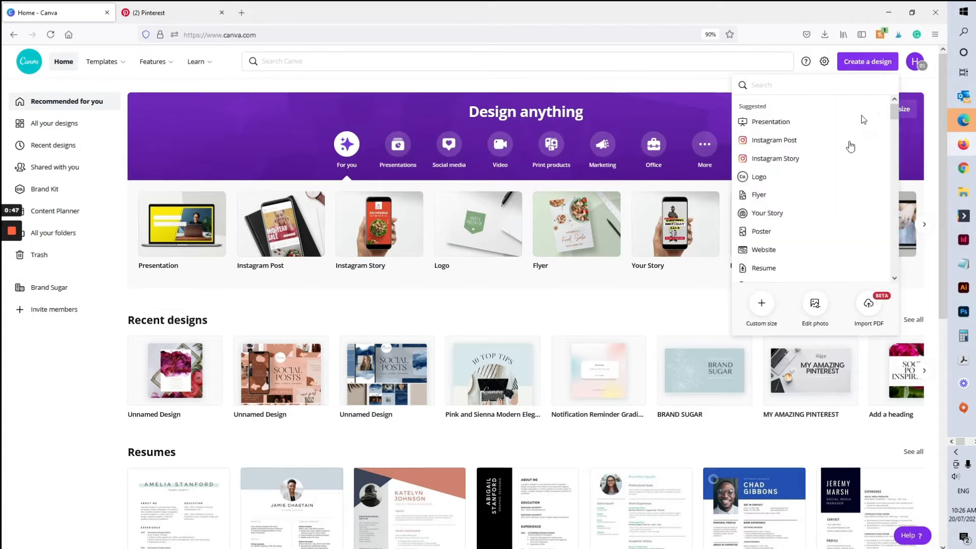
{"action": "left_click", "coordinate": [766, 307]}
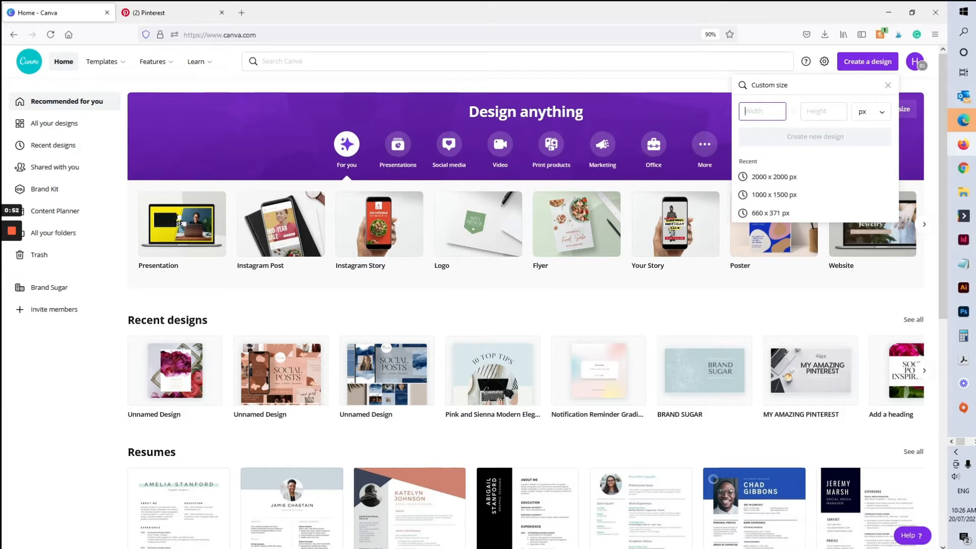
{"action": "type", "text": "660"}
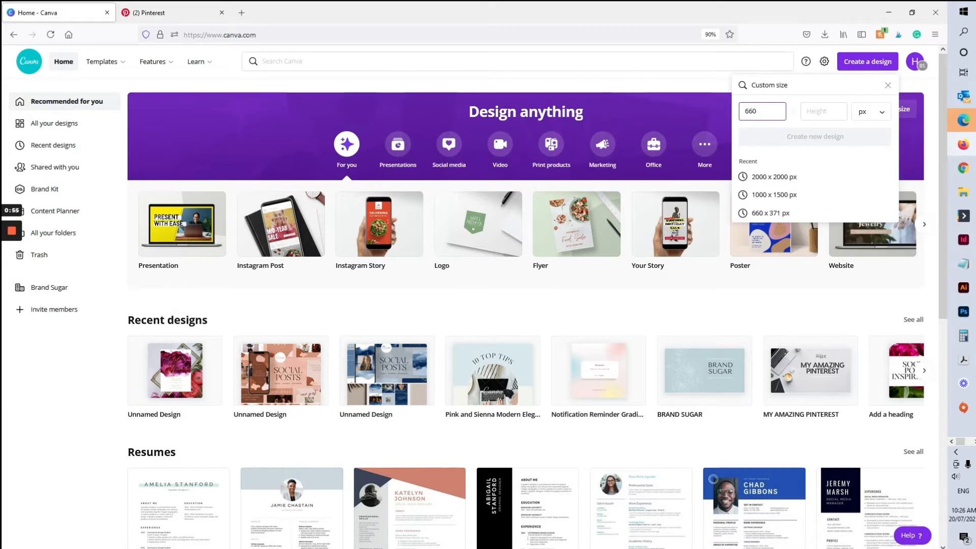
{"action": "key", "text": "Tab"}
{"action": "type", "text": "371"}
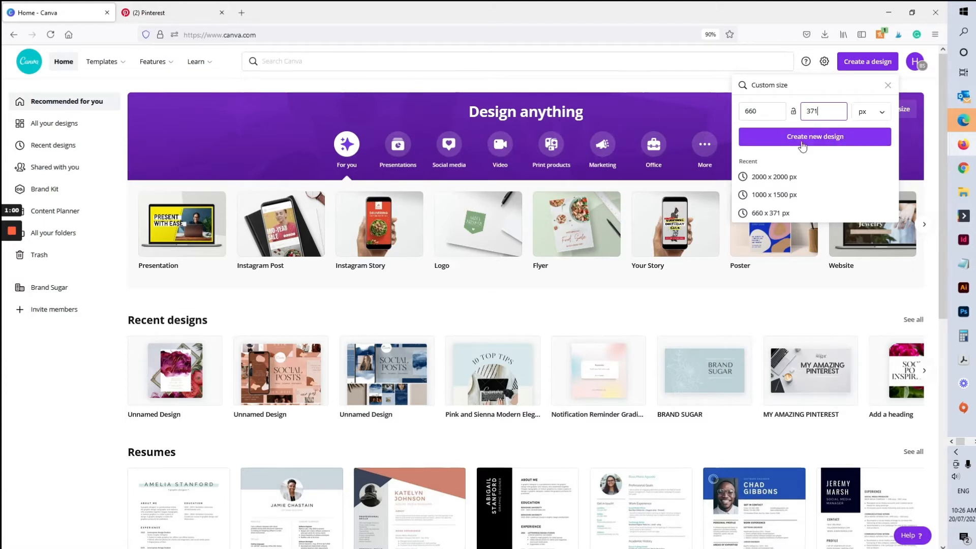
{"action": "left_click", "coordinate": [829, 145]}
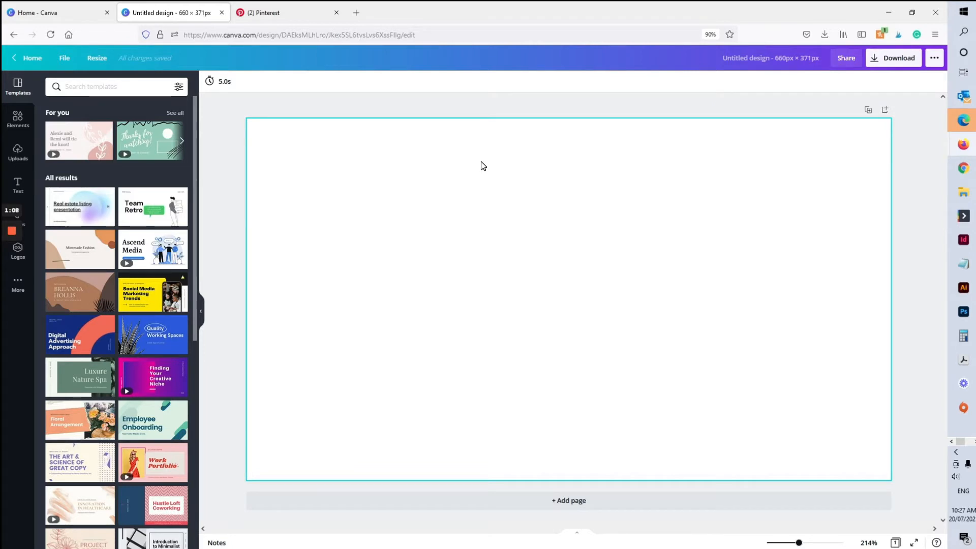
Browse the templates and apply the cover page of the Brown Muted Organic Abstract presentation to the blank page
{"action": "scroll", "coordinate": [107, 325], "scroll_direction": "down", "scroll_amount": 15}
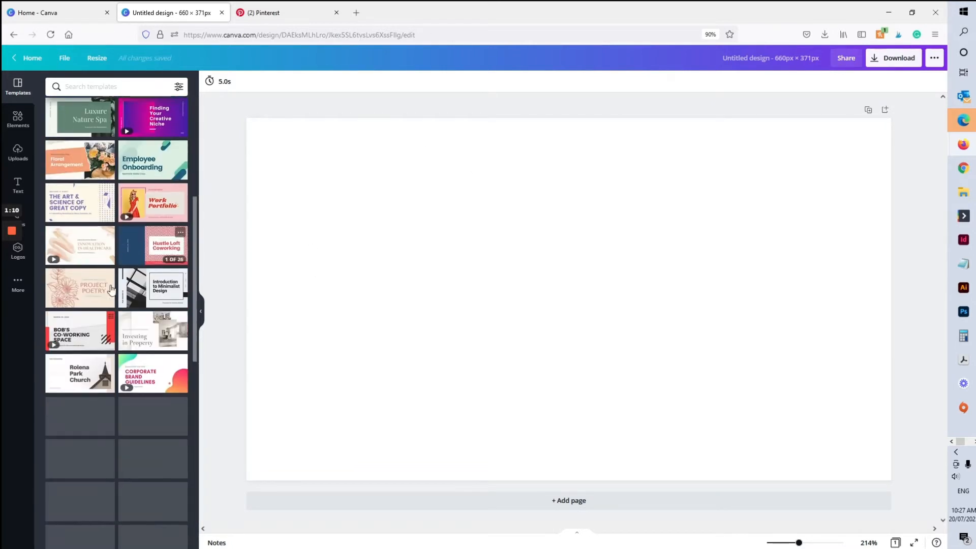
{"action": "scroll", "coordinate": [106, 325], "scroll_direction": "up", "scroll_amount": 15}
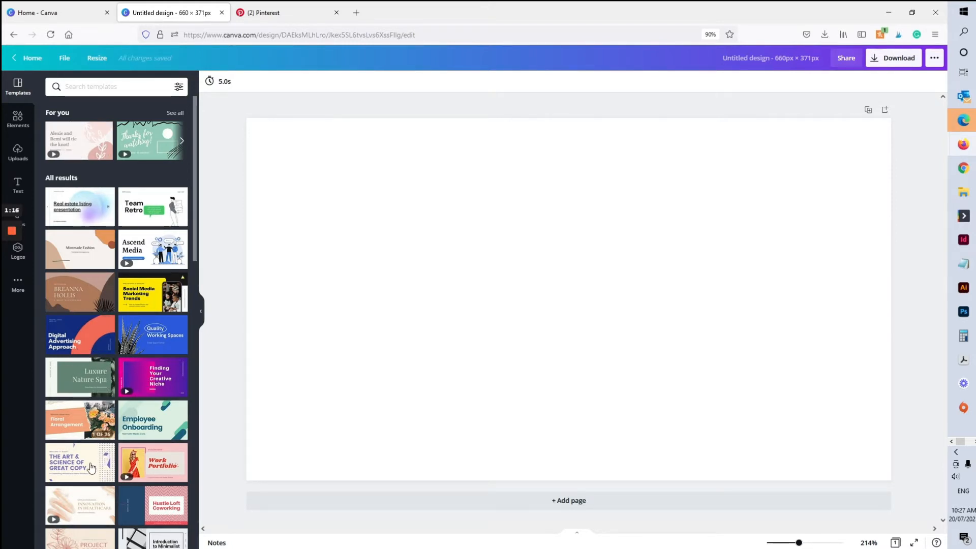
{"action": "left_click", "coordinate": [270, 12]}
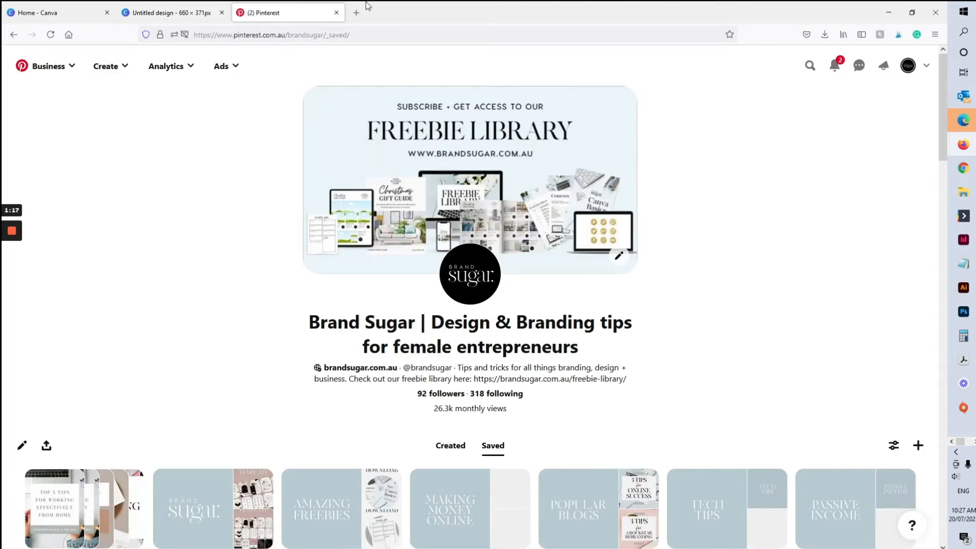
{"action": "left_click", "coordinate": [211, 12]}
{"action": "left_click", "coordinate": [82, 297]}
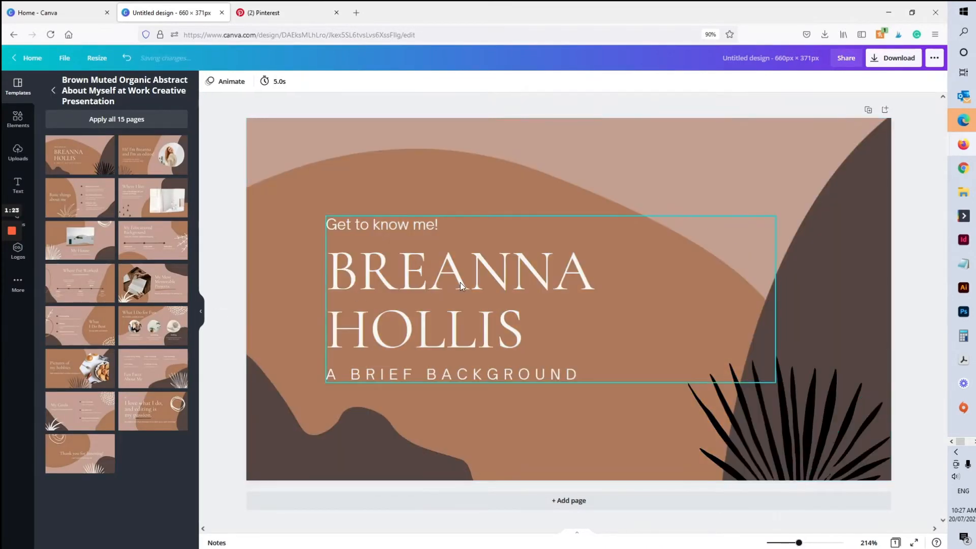
Replace the large name heading with "BRAND SUGAR" on two lines
{"action": "left_click", "coordinate": [460, 282]}
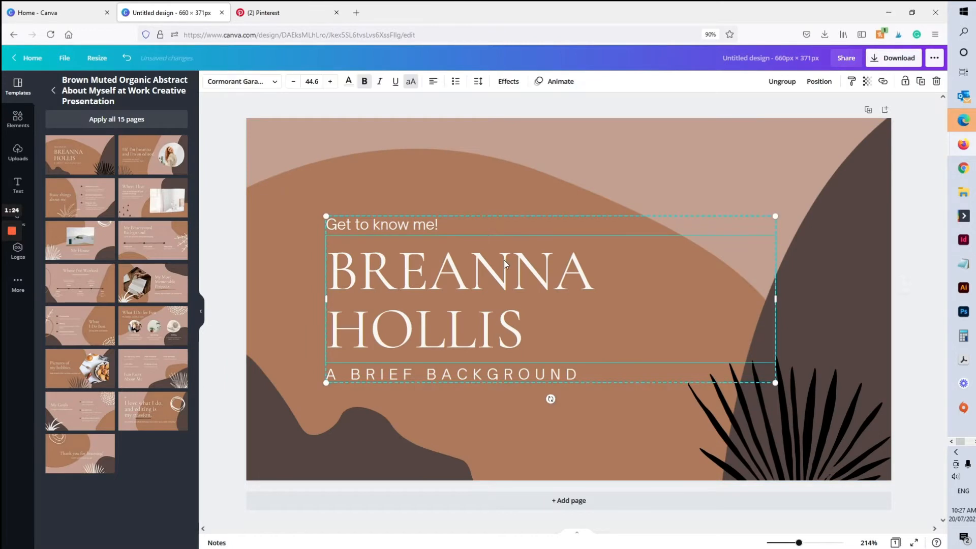
{"action": "double_click", "coordinate": [504, 261]}
{"action": "type", "text": "BRAND"}
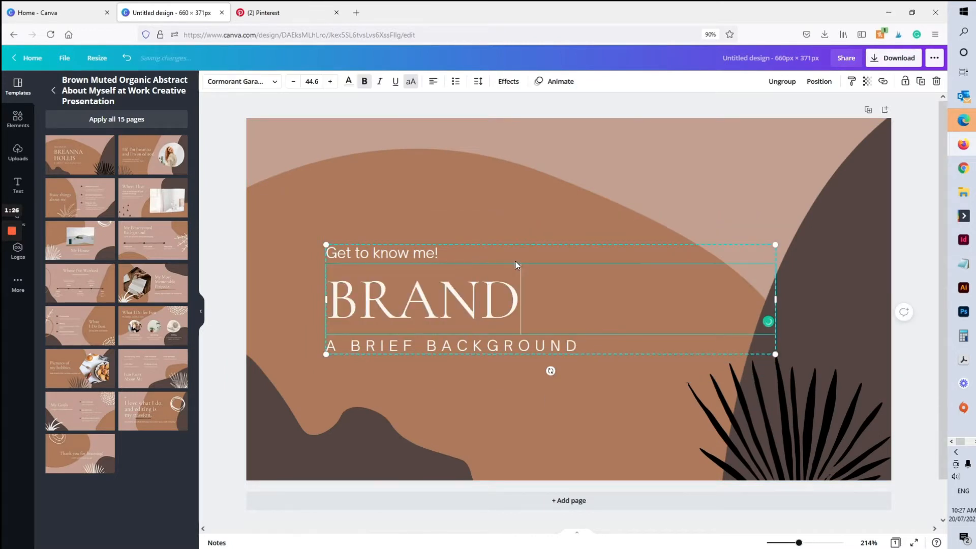
{"action": "key", "text": "Return"}
{"action": "type", "text": "SUGAR"}
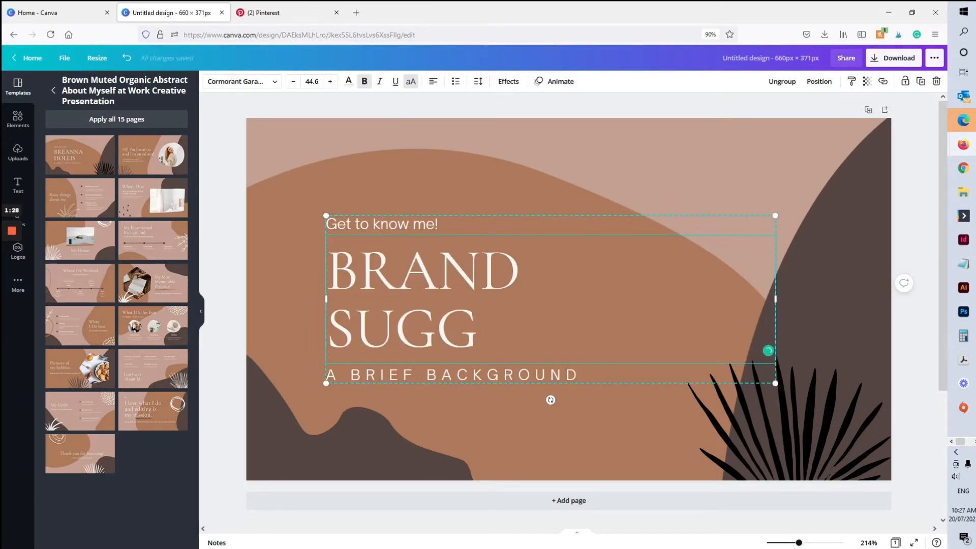
{"action": "left_click", "coordinate": [439, 381]}
{"action": "left_click", "coordinate": [439, 381]}
{"action": "type", "text": "WWW.BRANDSUGAR.CO"}
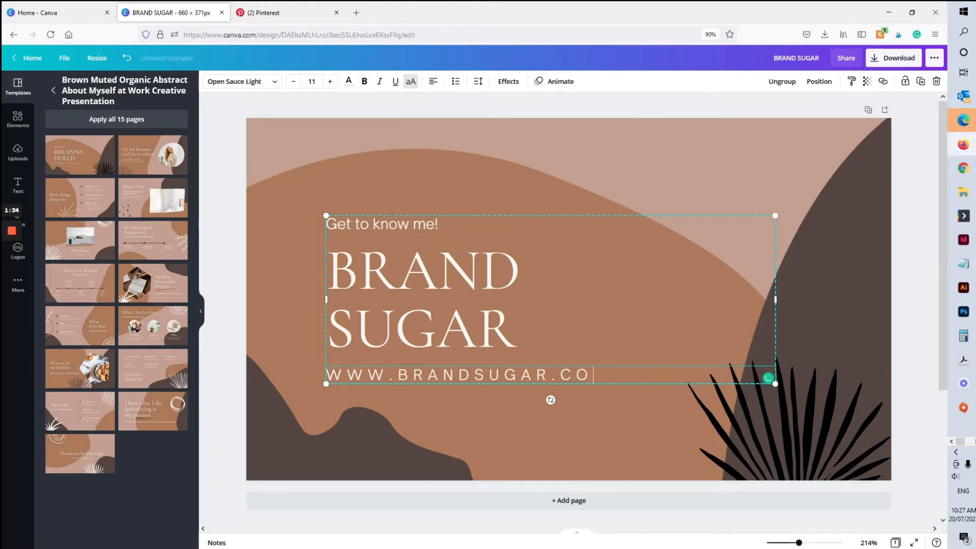
Replace the "Get to know me!" line above the heading with "Beautiful design for entrepreneurs"
{"action": "left_click", "coordinate": [436, 224]}
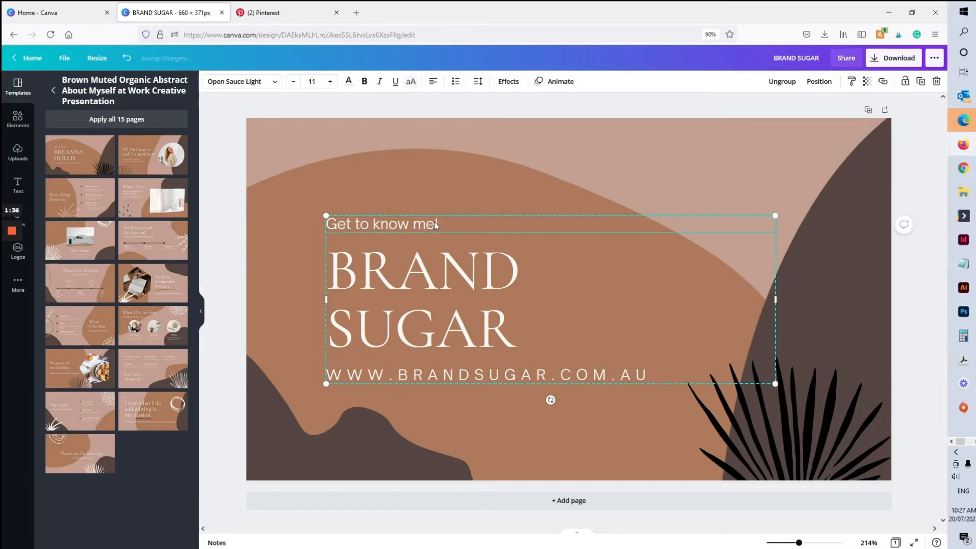
{"action": "left_click", "coordinate": [436, 225]}
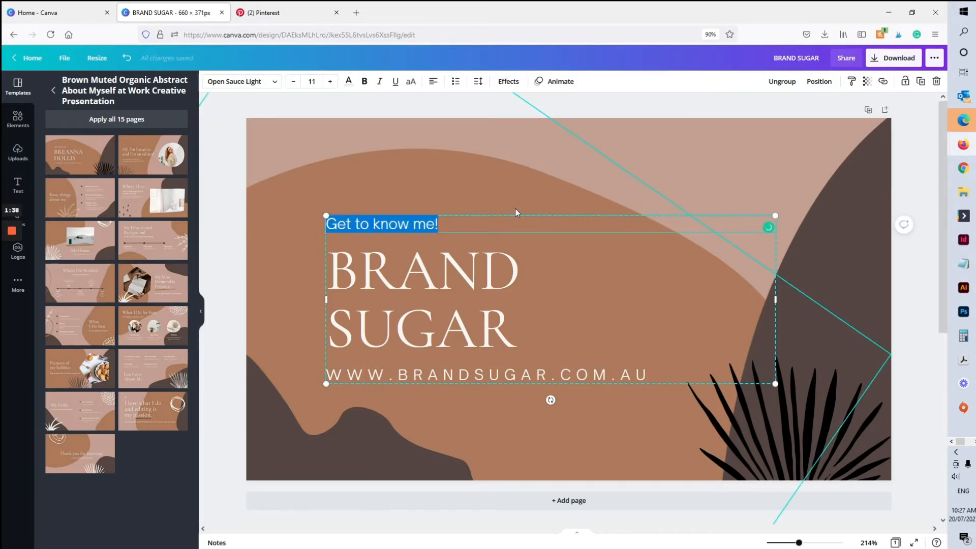
{"action": "type", "text": "Beautiful design for entrepre"}
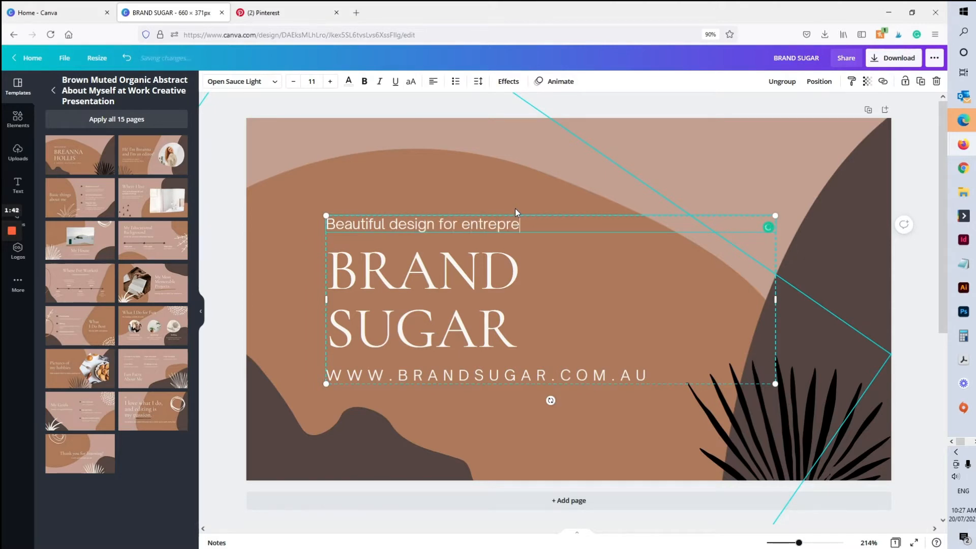
{"action": "type", "text": "neurs"}
Recolour the large brown organic shape behind the text with the light blue from the Bossy Lady palette
{"action": "left_click", "coordinate": [254, 216]}
{"action": "left_click", "coordinate": [209, 81]}
{"action": "left_click", "coordinate": [173, 185]}
{"action": "left_click", "coordinate": [78, 334]}
Set the page background to the pale blue from the logo colours
{"action": "left_click", "coordinate": [734, 133]}
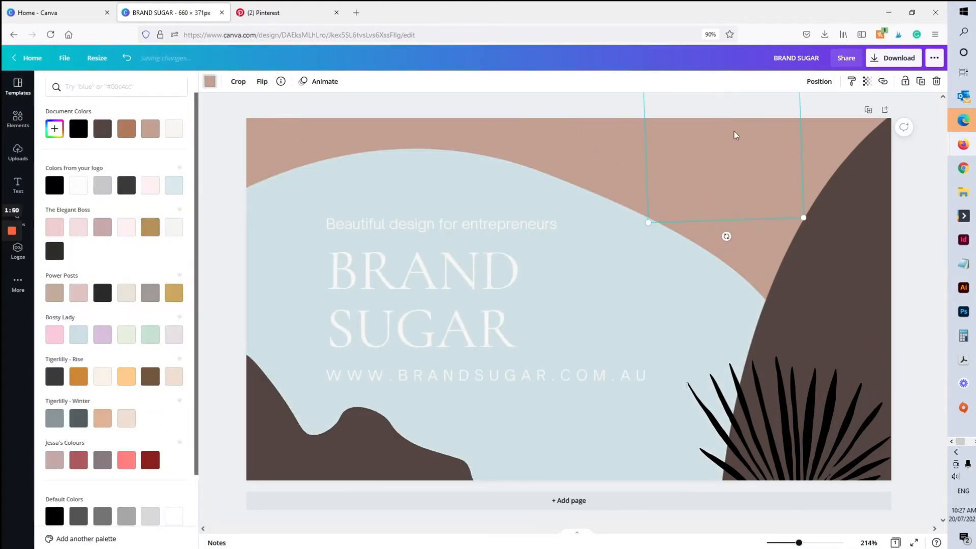
{"action": "left_click", "coordinate": [392, 129]}
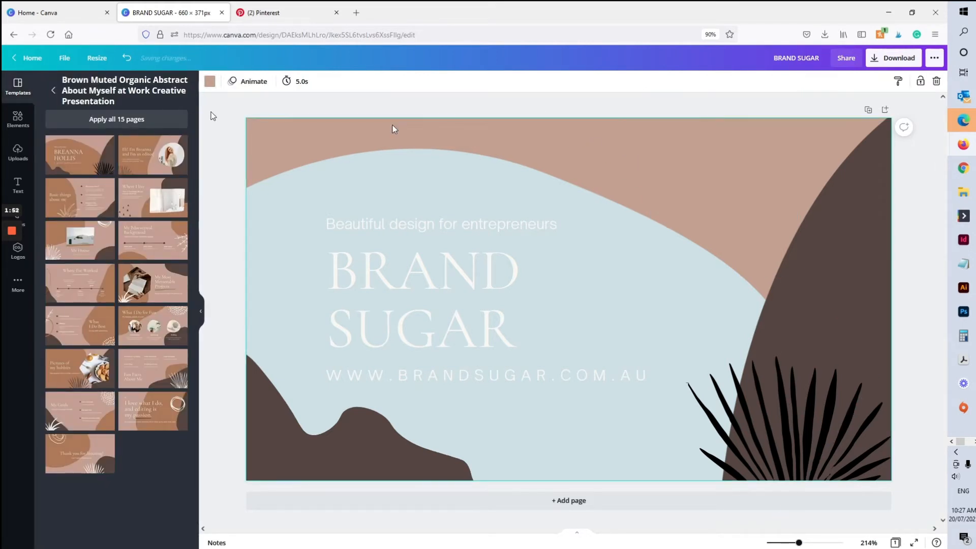
{"action": "left_click", "coordinate": [209, 81]}
{"action": "left_click", "coordinate": [174, 185]}
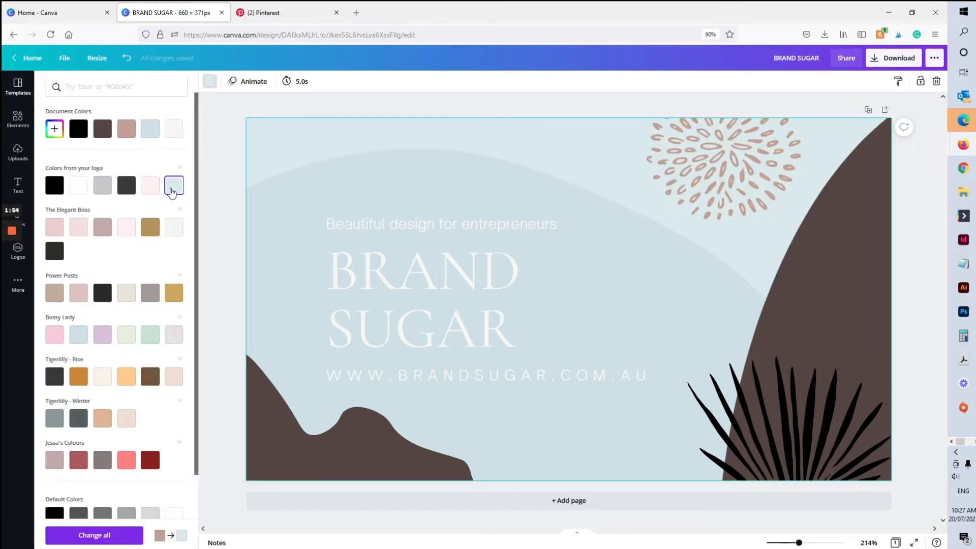
Recolour the burst ornament at the page's upper edge and the black palm leaf white
{"action": "left_click", "coordinate": [746, 160]}
{"action": "left_click", "coordinate": [209, 82]}
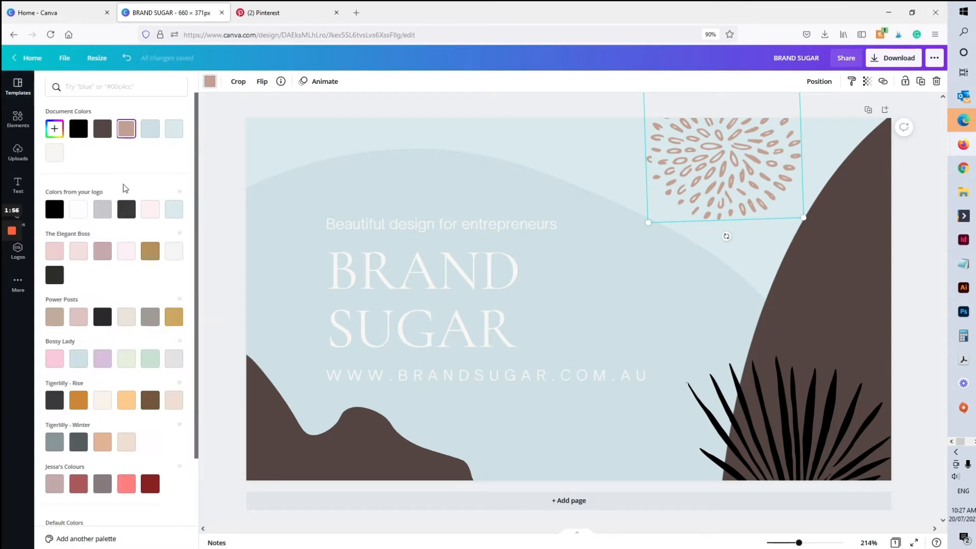
{"action": "left_click", "coordinate": [79, 208]}
{"action": "left_click", "coordinate": [791, 378]}
{"action": "left_click", "coordinate": [79, 209]}
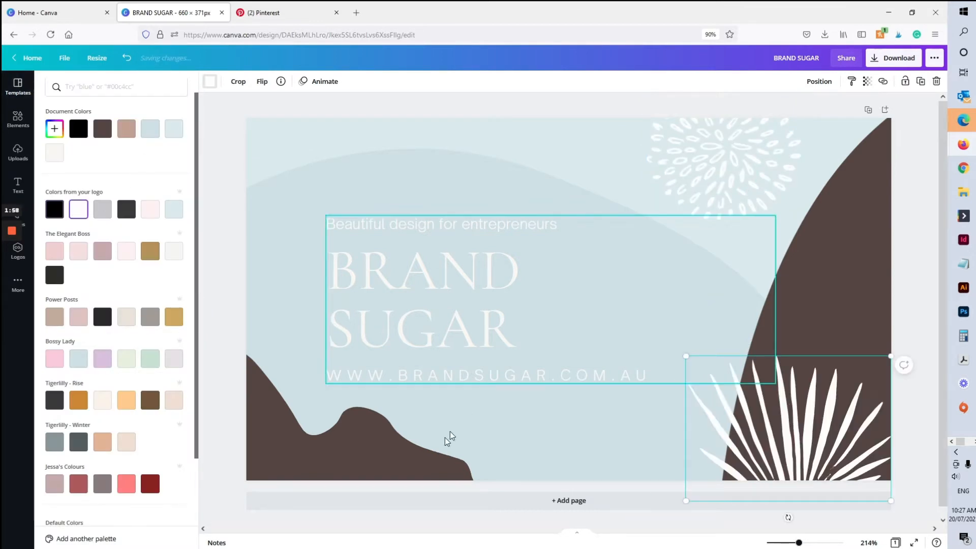
Recolour the speckled texture of the wavy shape in the page's lower-left corner with custom colour #ABC1C8
{"action": "left_click", "coordinate": [359, 450]}
{"action": "left_click", "coordinate": [174, 209]}
{"action": "left_click", "coordinate": [79, 359]}
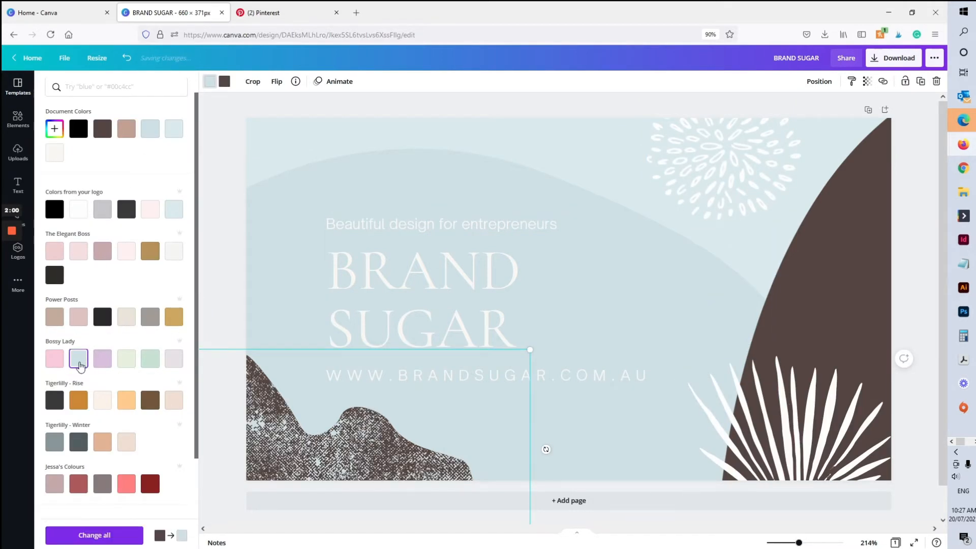
{"action": "left_click", "coordinate": [54, 129]}
{"action": "left_click", "coordinate": [54, 128]}
{"action": "left_click", "coordinate": [54, 128]}
{"action": "type", "text": "#ABC1C8"}
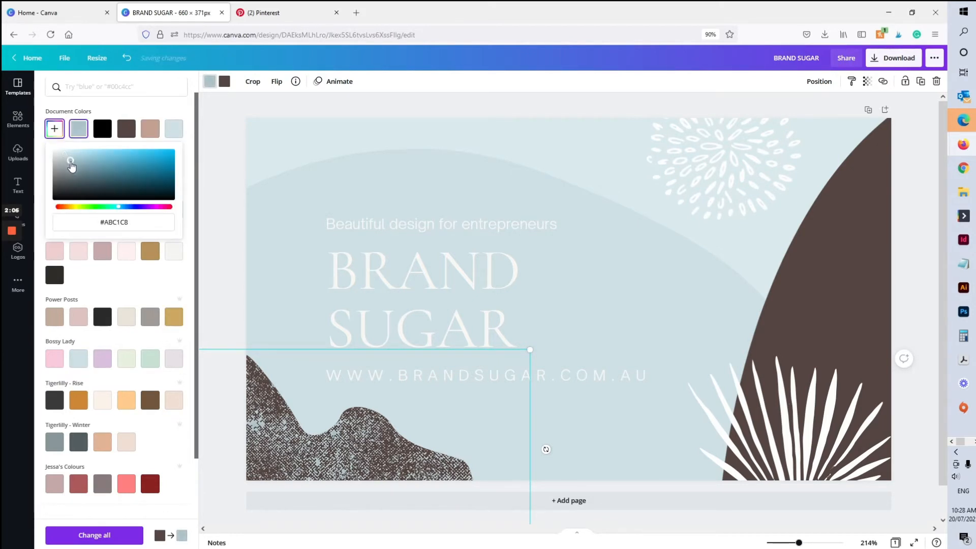
Give the lower-left wavy shape's base colour a slightly darker blue-grey, and recolour the large brown shape on the right #ABC1C8
{"action": "left_click", "coordinate": [224, 82]}
{"action": "left_click", "coordinate": [55, 129]}
{"action": "left_click", "coordinate": [78, 129]}
{"action": "left_click", "coordinate": [54, 129]}
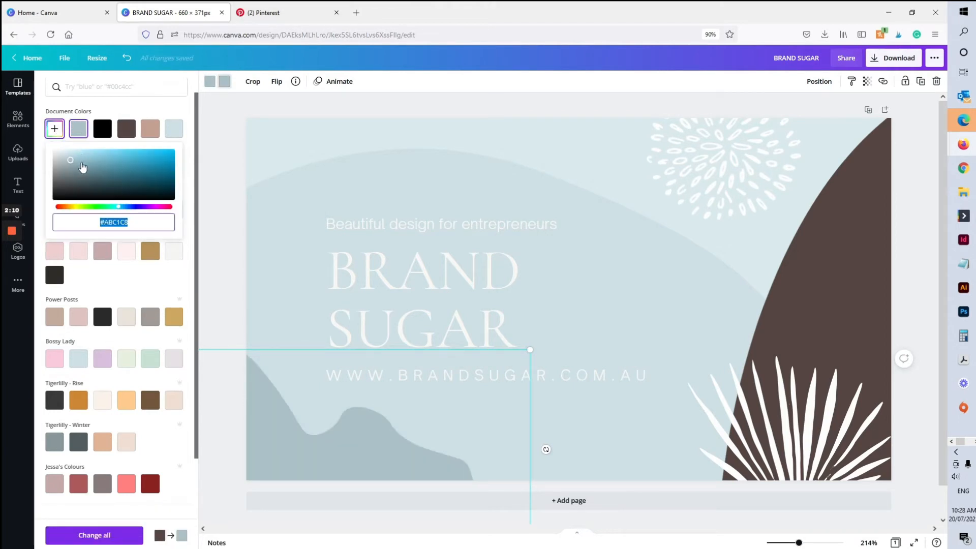
{"action": "left_click_drag", "start_coordinate": [87, 168], "coordinate": [74, 165]}
{"action": "left_click", "coordinate": [841, 266]}
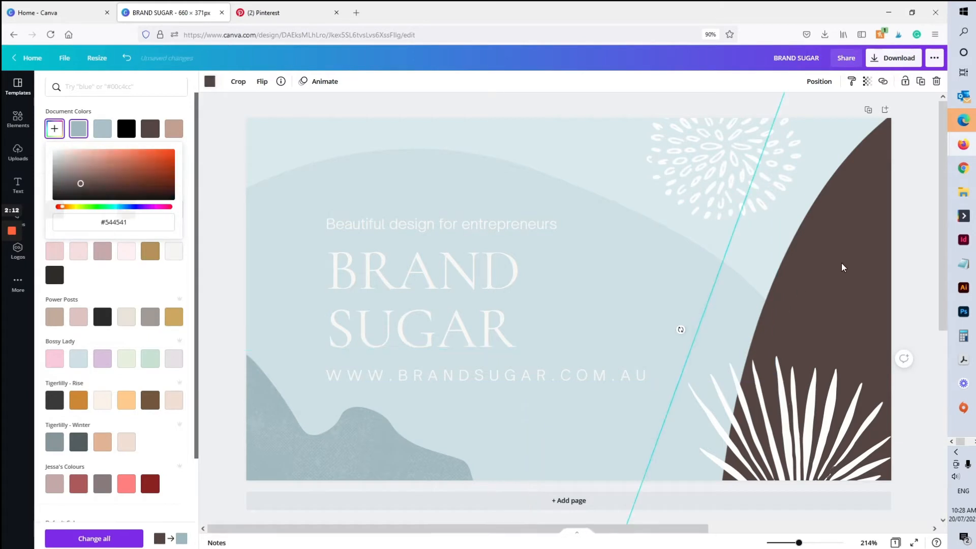
{"action": "left_click", "coordinate": [104, 134]}
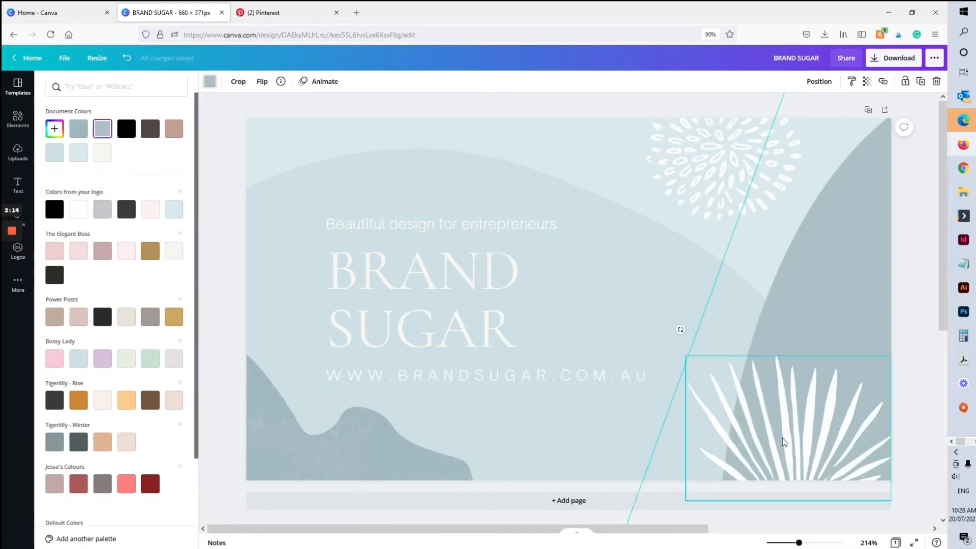
Recolour the BRAND SUGAR heading and the web address below it with the dark grey from the logo colours
{"action": "left_click", "coordinate": [415, 296]}
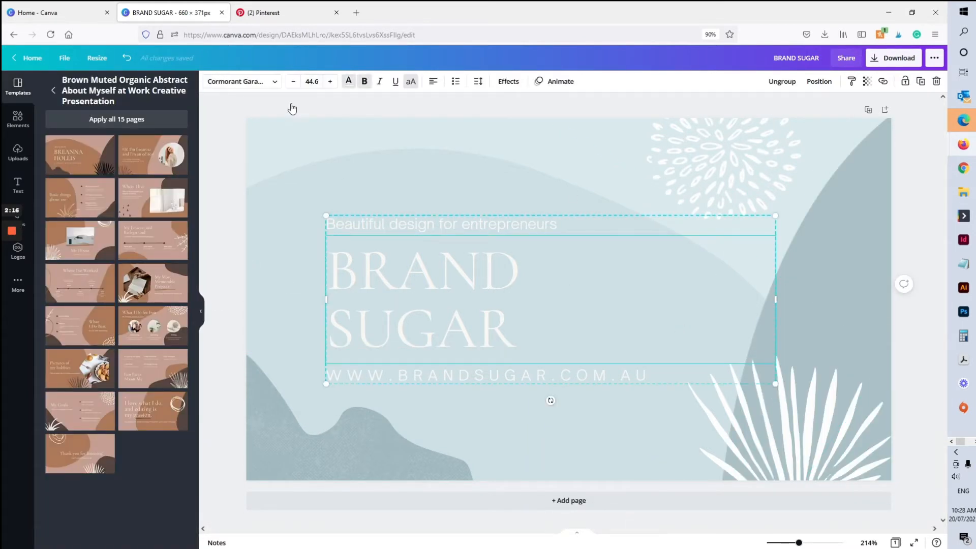
{"action": "left_click", "coordinate": [348, 81]}
{"action": "left_click", "coordinate": [126, 209]}
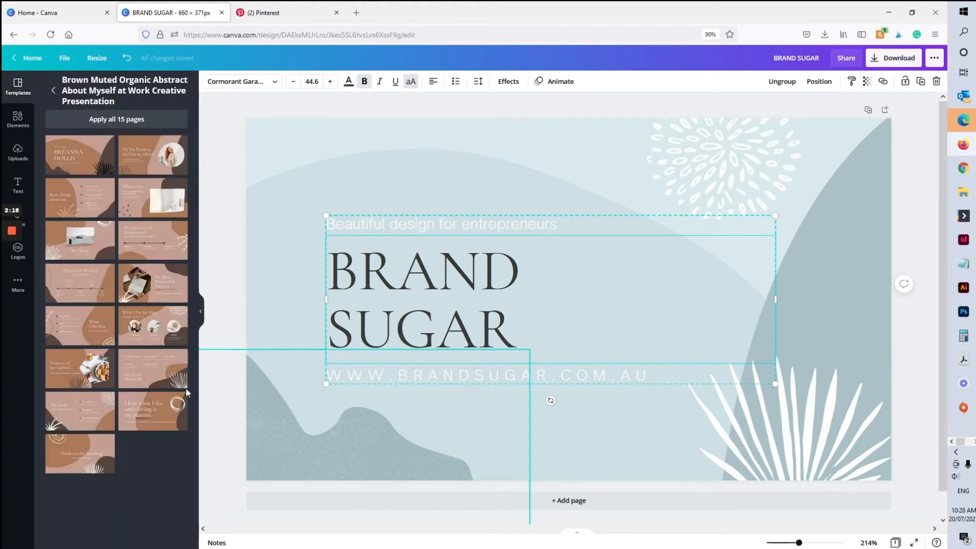
{"action": "left_click", "coordinate": [377, 377]}
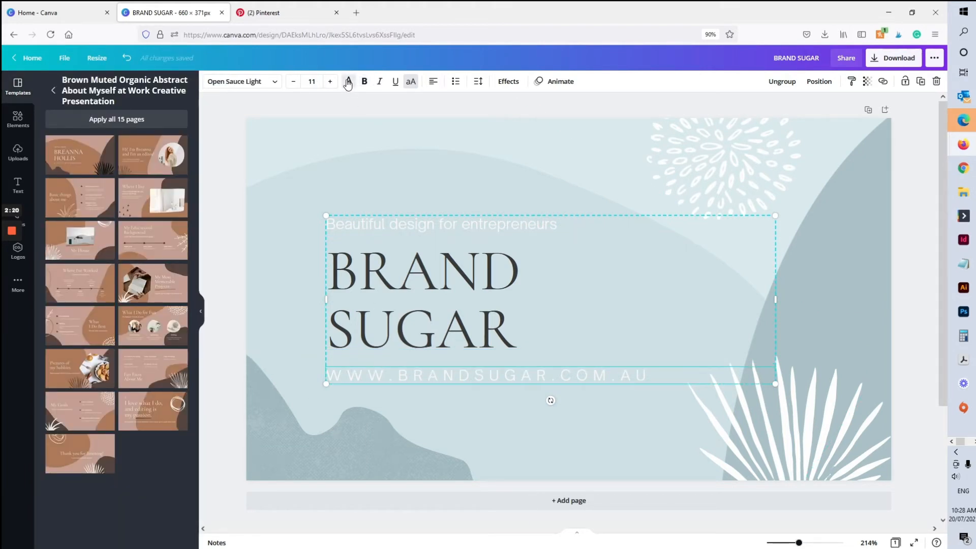
{"action": "left_click", "coordinate": [348, 81]}
{"action": "left_click", "coordinate": [127, 215]}
Change the BRAND SUGAR heading's font to the brand font MADE Canvas Regular
{"action": "left_click", "coordinate": [417, 276]}
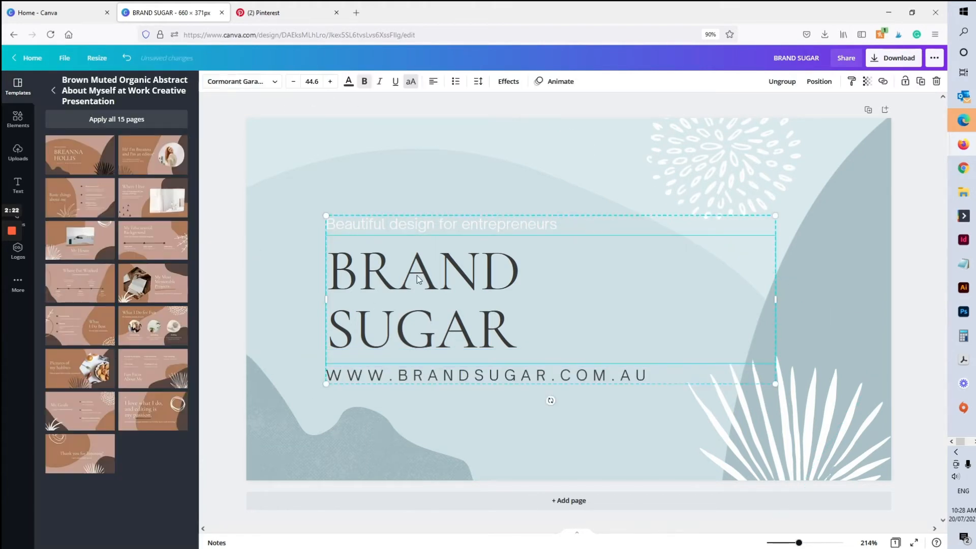
{"action": "left_click", "coordinate": [234, 83]}
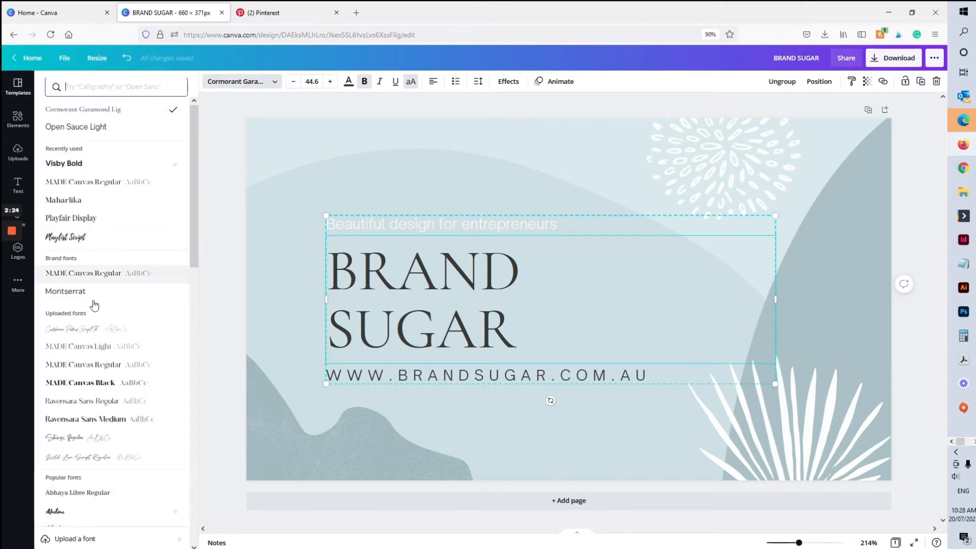
{"action": "left_click", "coordinate": [114, 372]}
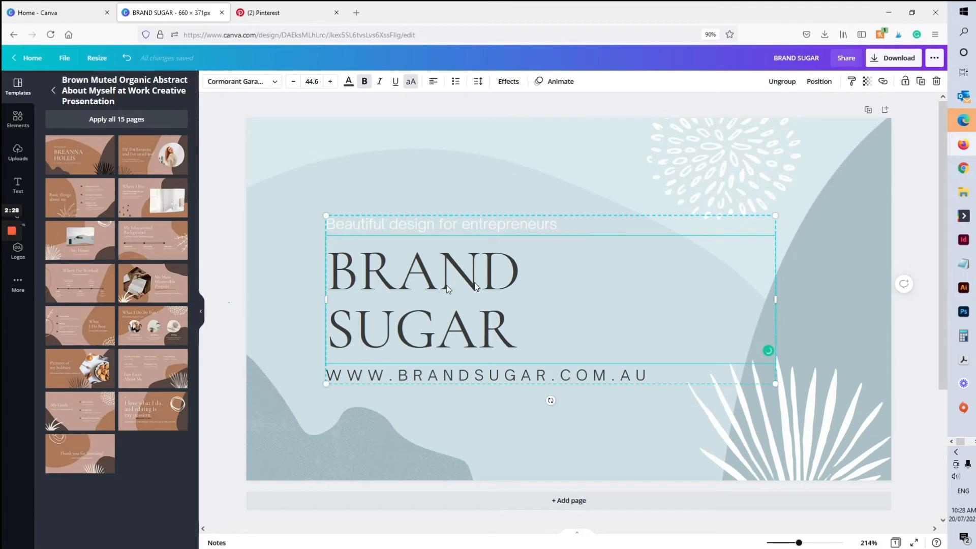
{"action": "left_click", "coordinate": [242, 83]}
{"action": "left_click", "coordinate": [96, 274]}
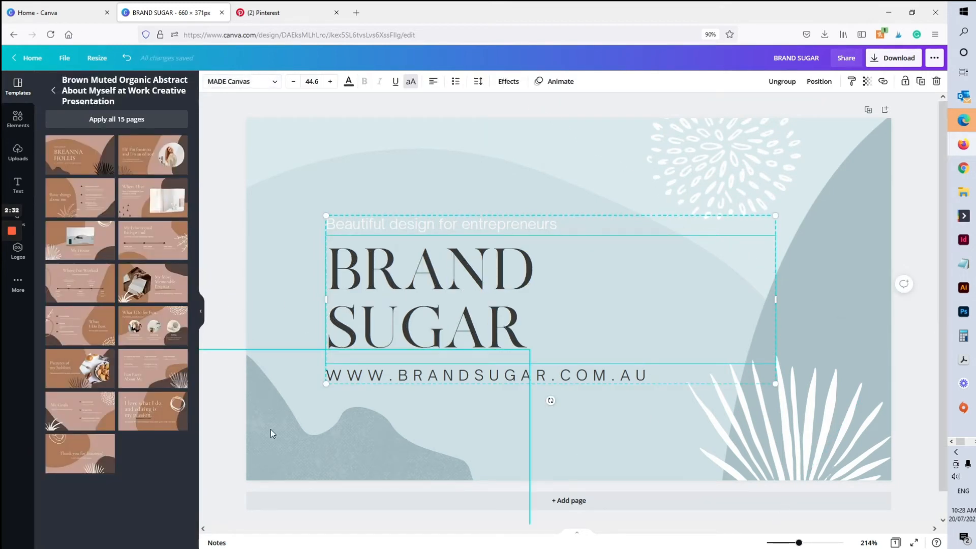
Recolour the tagline above the BRAND SUGAR heading with the dark grey document colour and set its font to Visby Bold
{"action": "left_click", "coordinate": [470, 227]}
{"action": "left_click", "coordinate": [349, 81]}
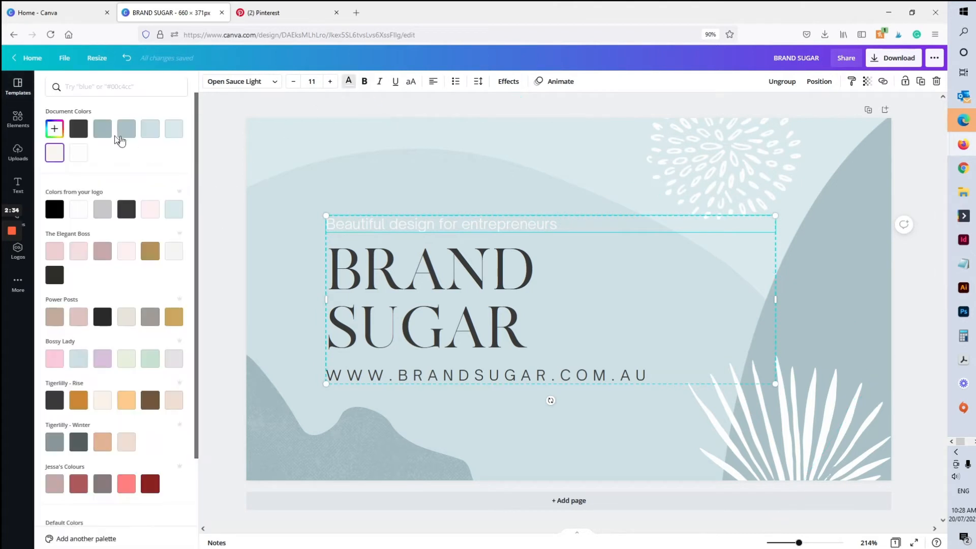
{"action": "left_click", "coordinate": [79, 129]}
{"action": "left_click", "coordinate": [257, 81]}
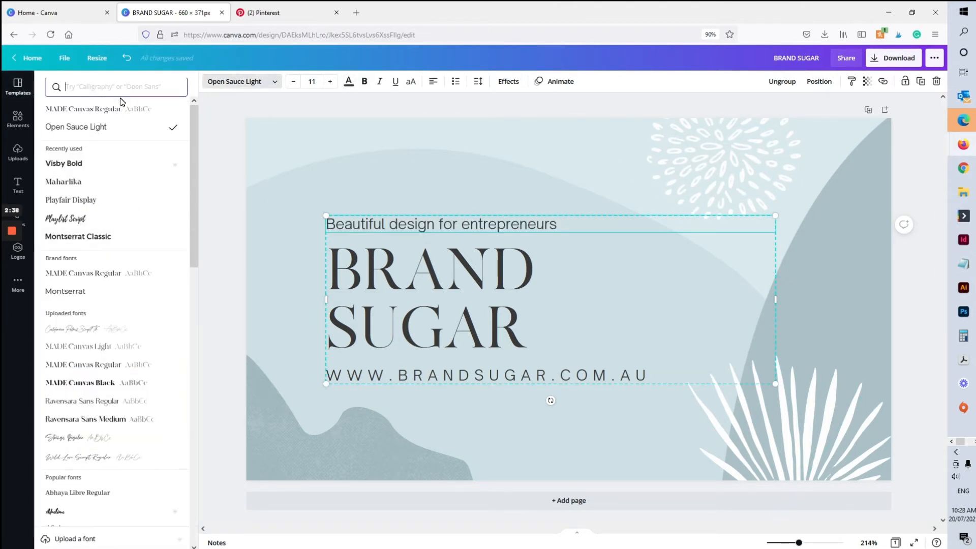
{"action": "type", "text": "visby"}
{"action": "left_click", "coordinate": [128, 146]}
Set the tagline in uppercase and widen its letter spacing
{"action": "left_click", "coordinate": [411, 83]}
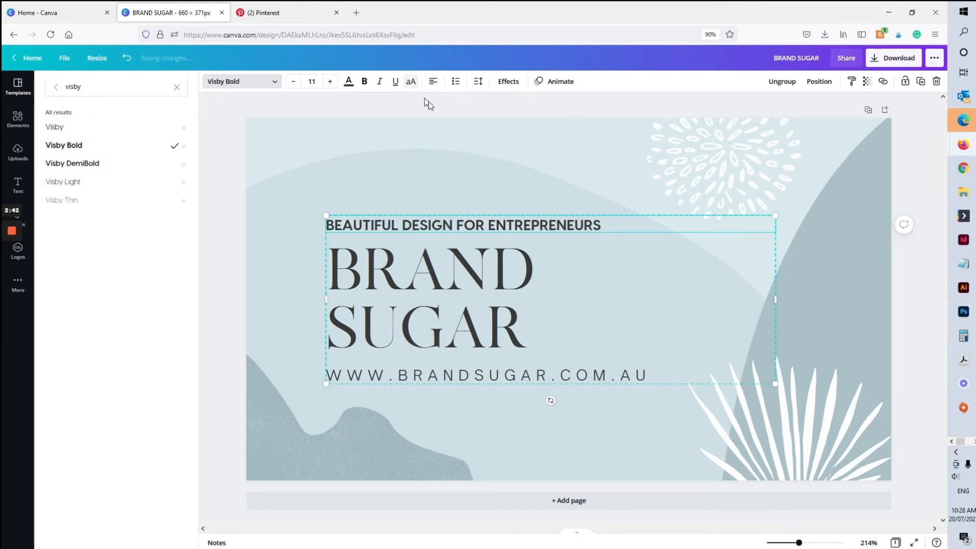
{"action": "left_click", "coordinate": [478, 81]}
{"action": "left_click_drag", "start_coordinate": [553, 112], "coordinate": [555, 116]}
Copy the tagline's text style onto the web address below the heading and deselect the text
{"action": "left_click", "coordinate": [852, 83]}
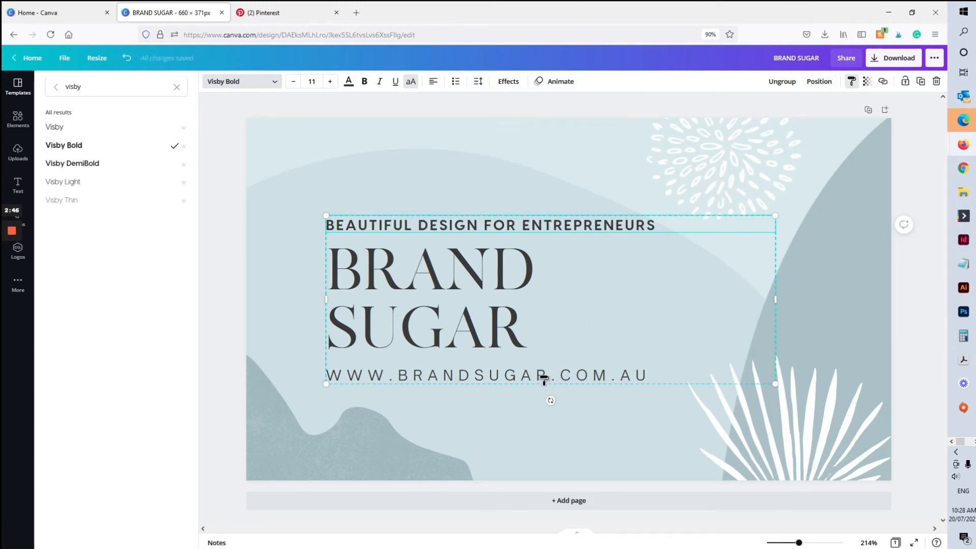
{"action": "left_click", "coordinate": [544, 377]}
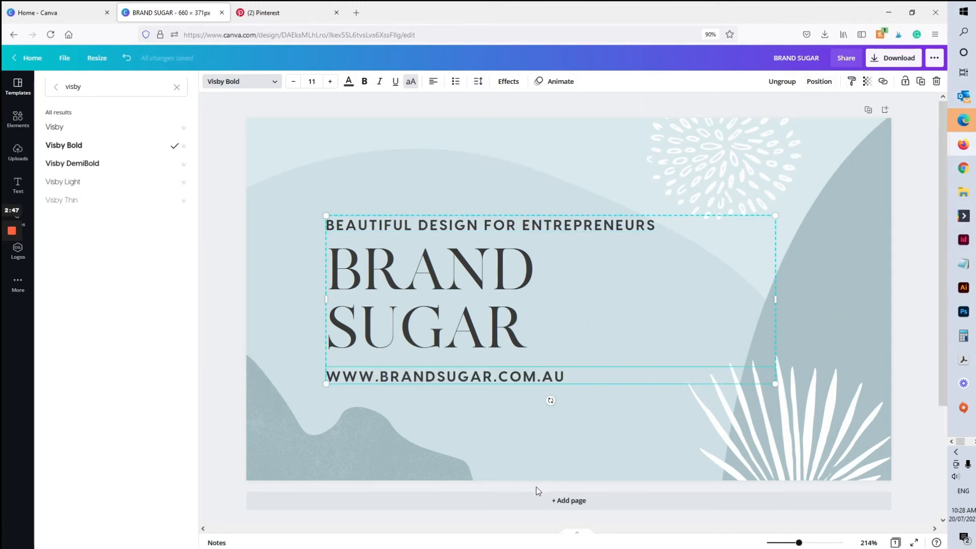
{"action": "left_click", "coordinate": [219, 320]}
{"action": "left_click", "coordinate": [895, 477]}
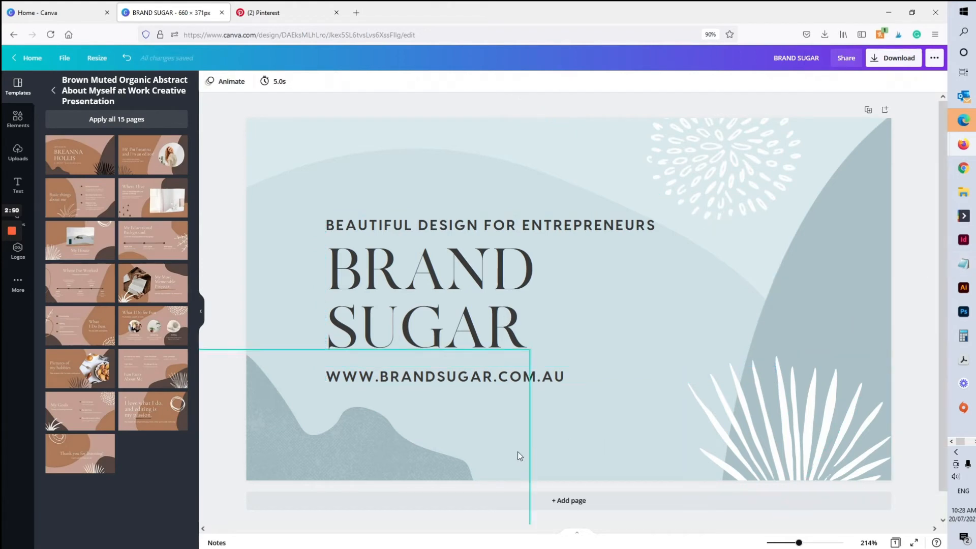
Switch to Pinterest to examine the profile's current cover layout, then return to Canva and view the design without the template list
{"action": "left_click", "coordinate": [300, 11]}
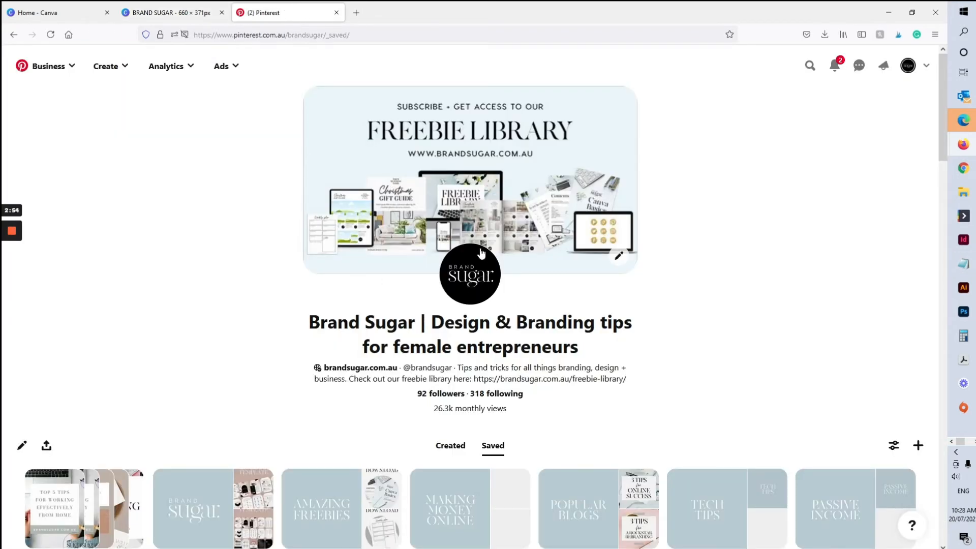
{"action": "left_click", "coordinate": [168, 12]}
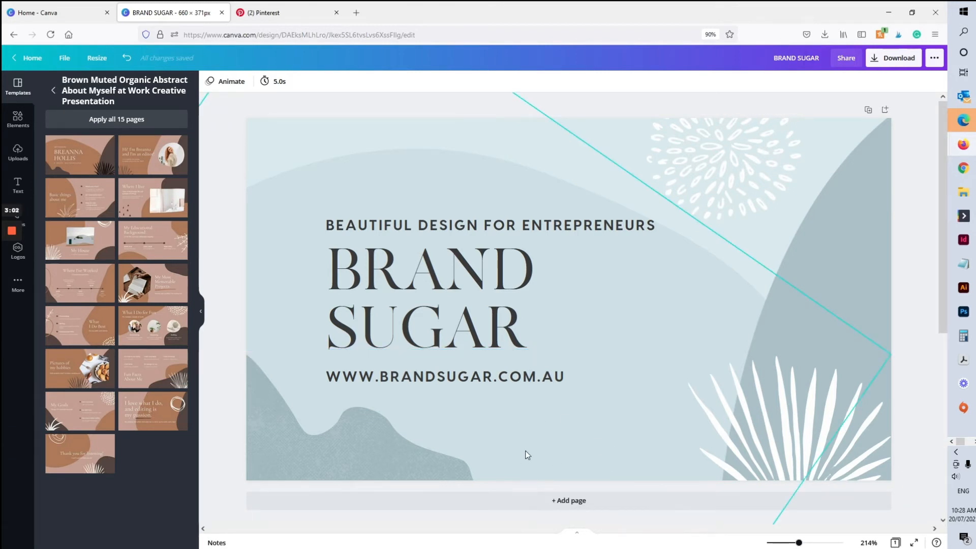
{"action": "left_click", "coordinate": [202, 312]}
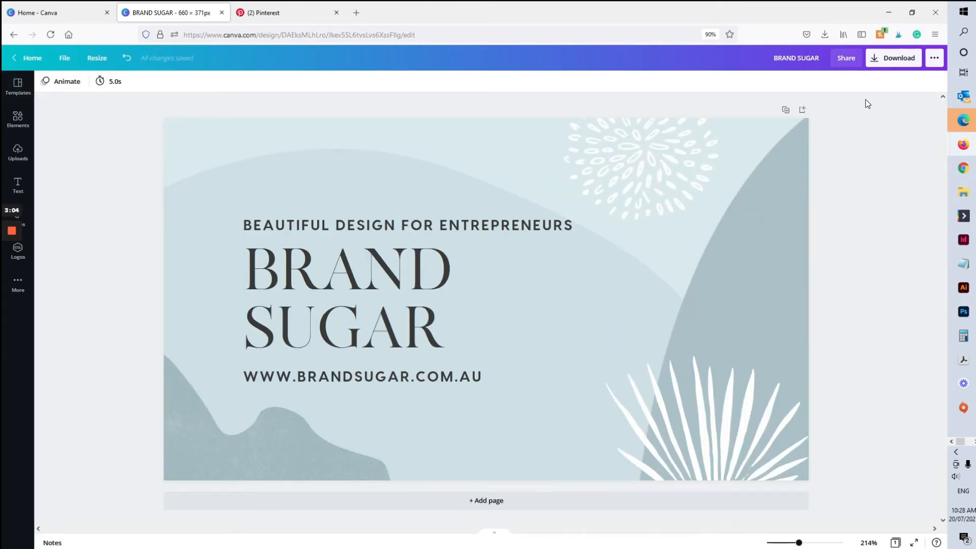
Download the cover design as a JPG at size 1 with quality 100 and dismiss the saved-design message
{"action": "left_click", "coordinate": [888, 66]}
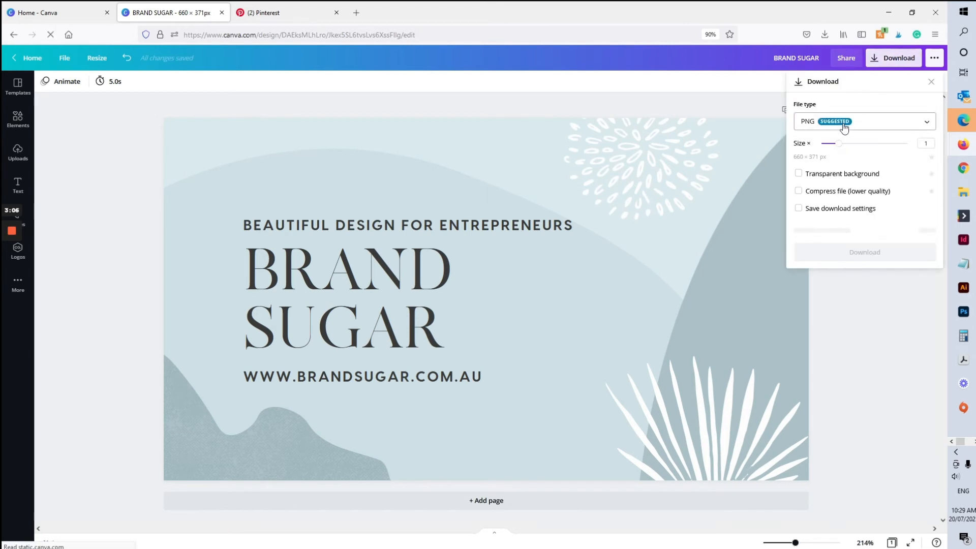
{"action": "left_click", "coordinate": [845, 124]}
{"action": "left_click", "coordinate": [848, 161]}
{"action": "left_click_drag", "start_coordinate": [888, 173], "coordinate": [898, 174]}
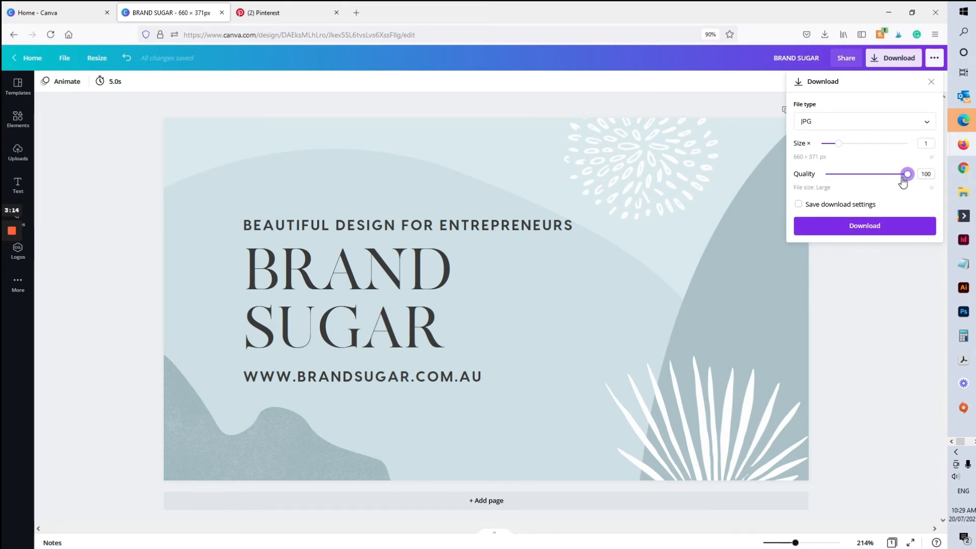
{"action": "left_click", "coordinate": [859, 230]}
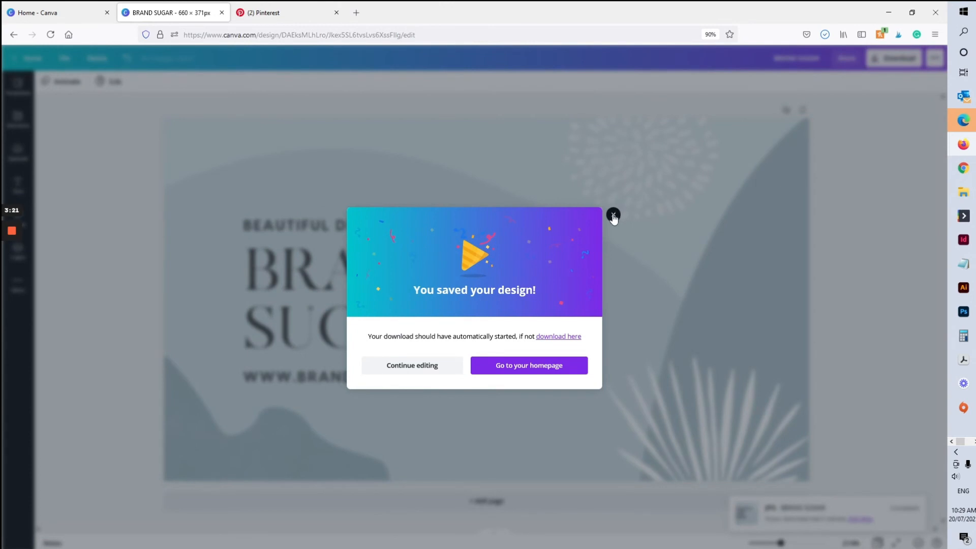
{"action": "left_click", "coordinate": [613, 216]}
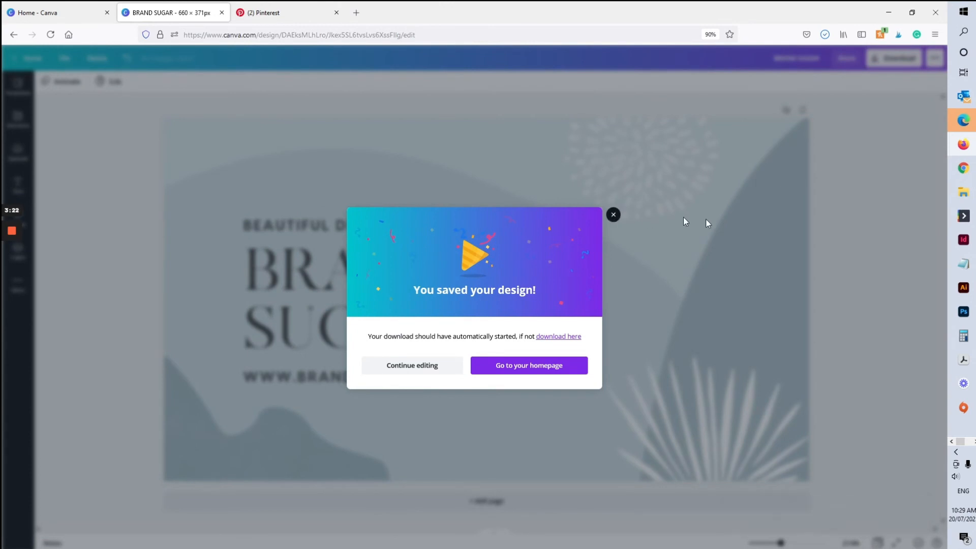
Switch to Pinterest and upload the downloaded Brand Sugar JPG from the computer as the profile cover
{"action": "left_click", "coordinate": [307, 6]}
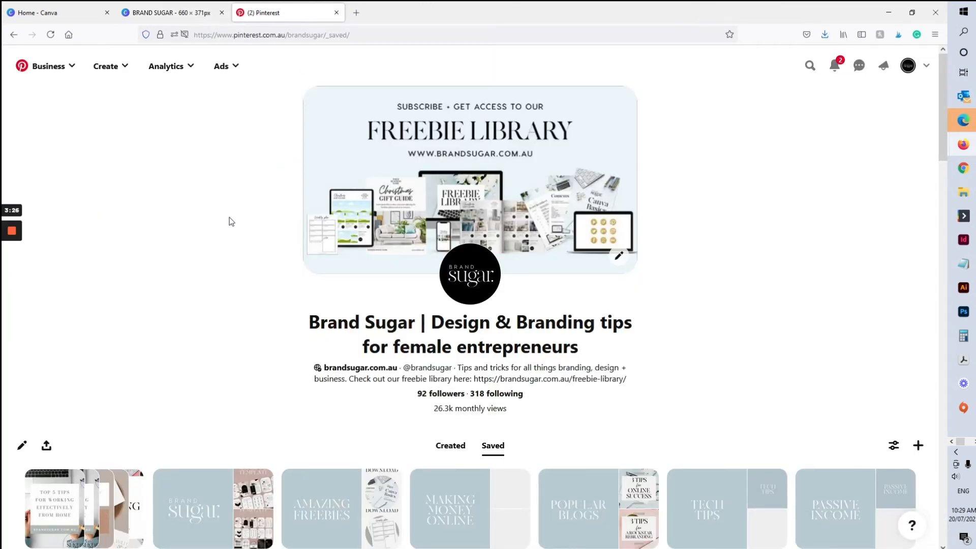
{"action": "left_click", "coordinate": [621, 258]}
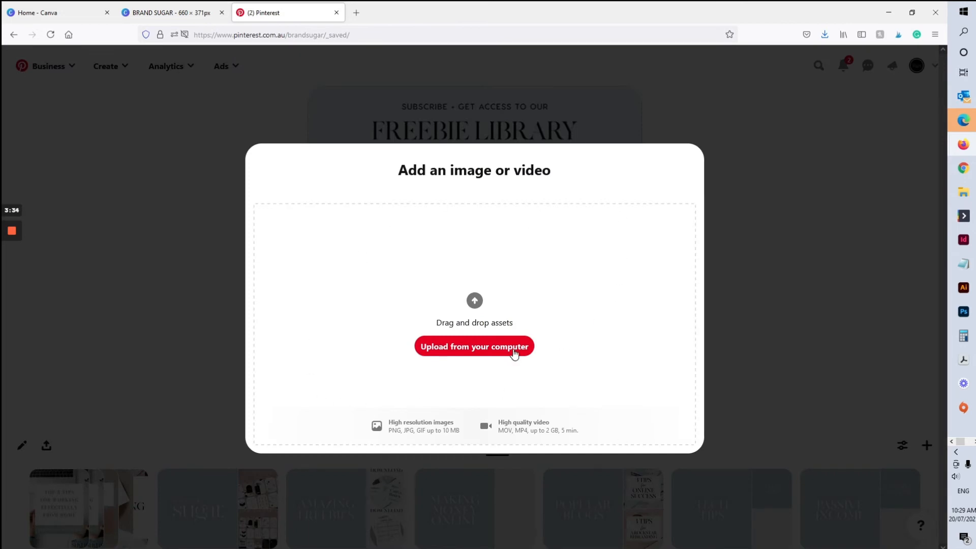
{"action": "left_click", "coordinate": [506, 351]}
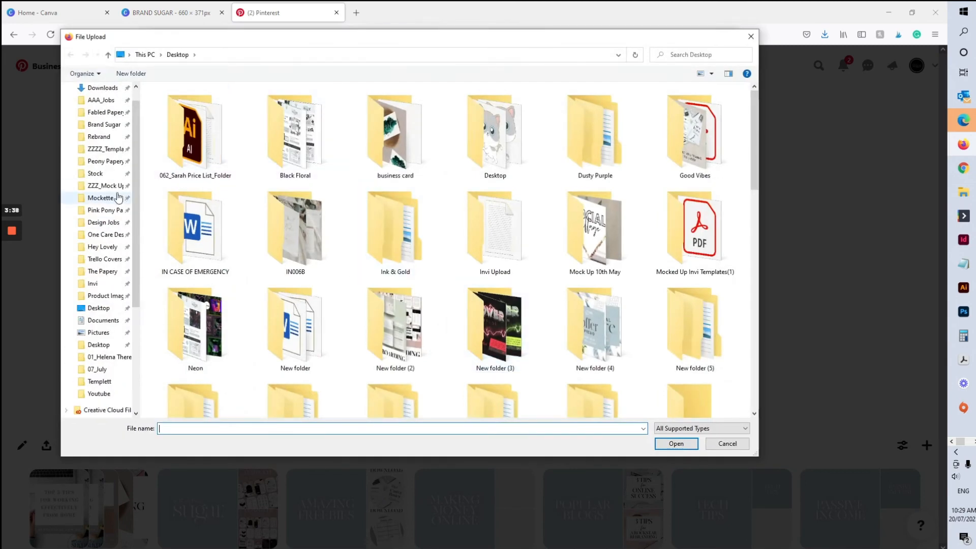
{"action": "scroll", "coordinate": [118, 197], "scroll_direction": "up", "scroll_amount": 1}
{"action": "left_click", "coordinate": [104, 109]}
{"action": "double_click", "coordinate": [191, 153]}
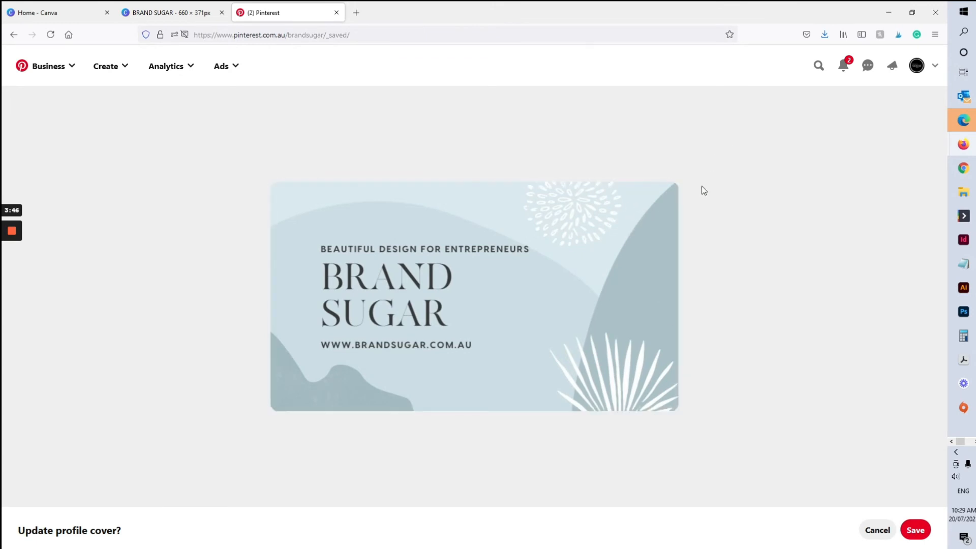
Try to enlarge the crop frame around the uploaded cover image, and save the profile cover
{"action": "left_click", "coordinate": [645, 387]}
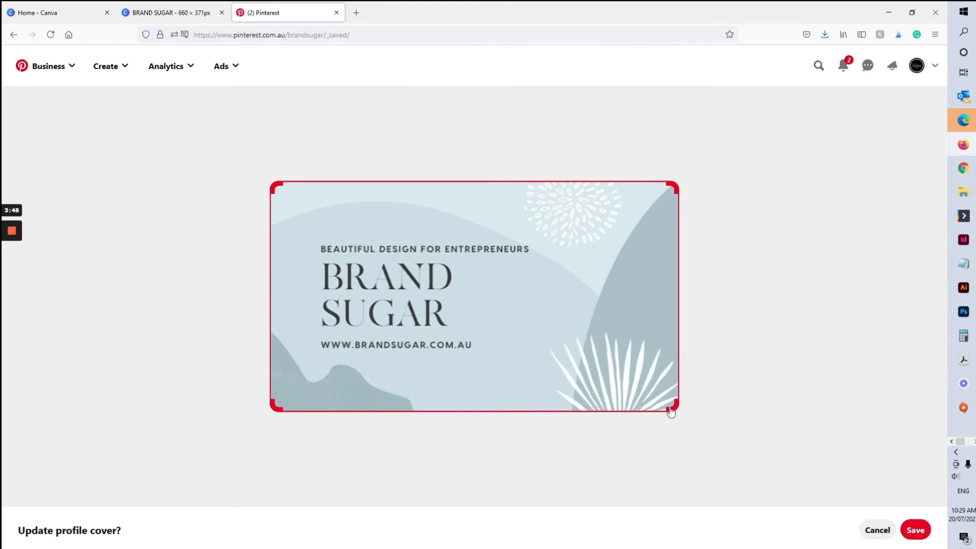
{"action": "left_click_drag", "start_coordinate": [675, 408], "coordinate": [828, 443]}
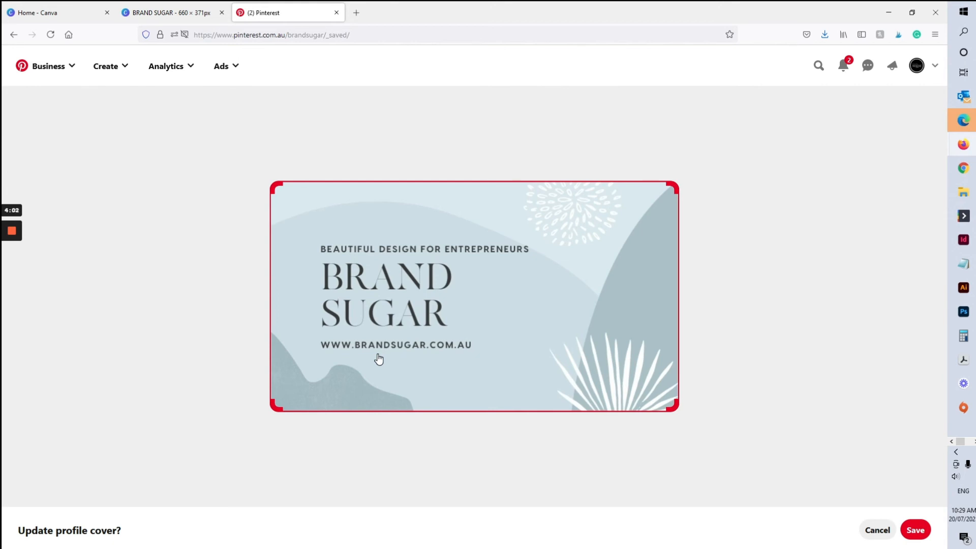
{"action": "left_click", "coordinate": [915, 530]}
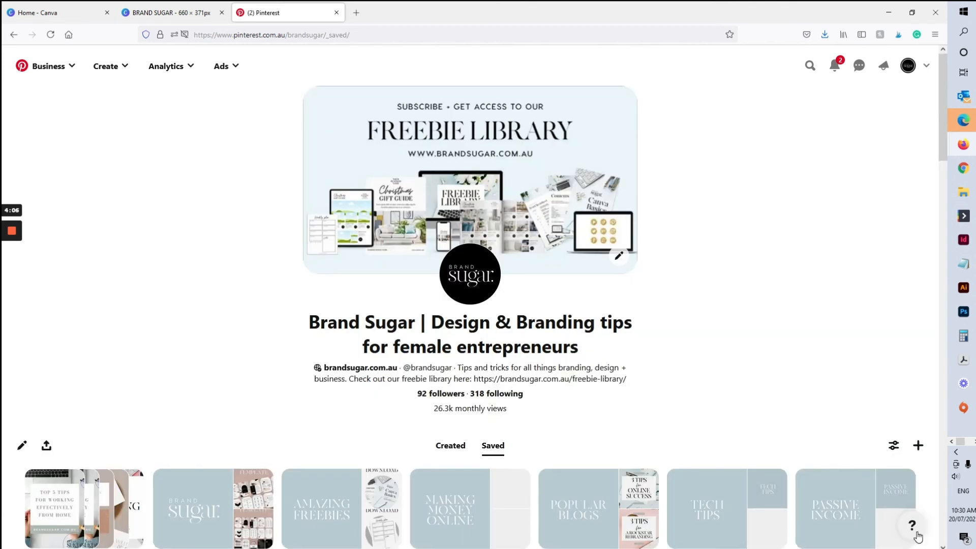